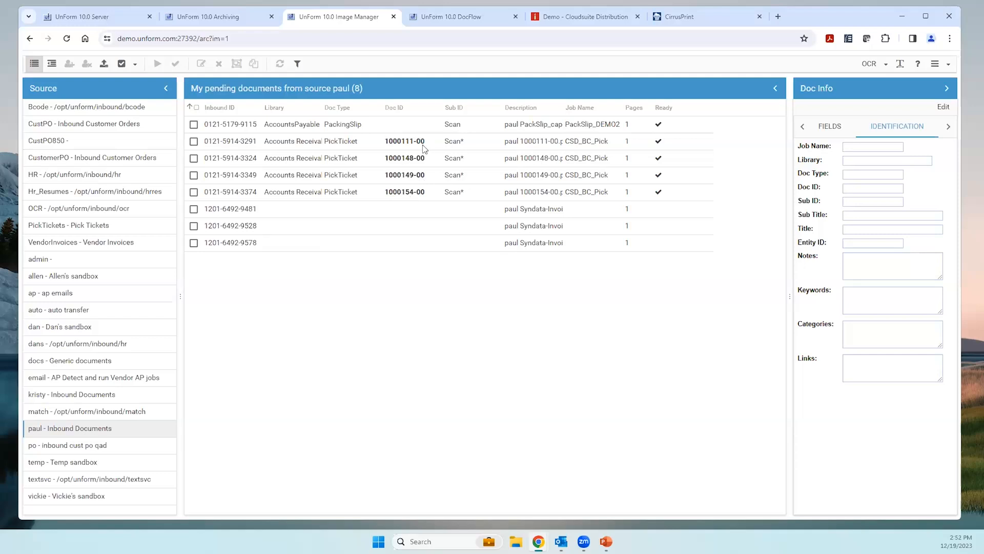
Step: In the archiving administration, open the inbound document sources and review the path and detection action of the source listed in Image Manager
click(235, 20)
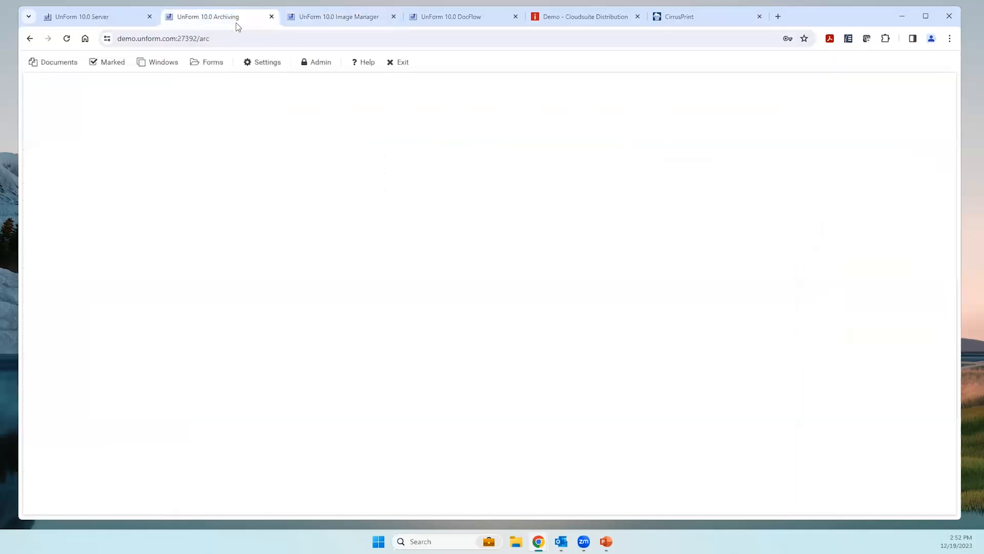
click(315, 64)
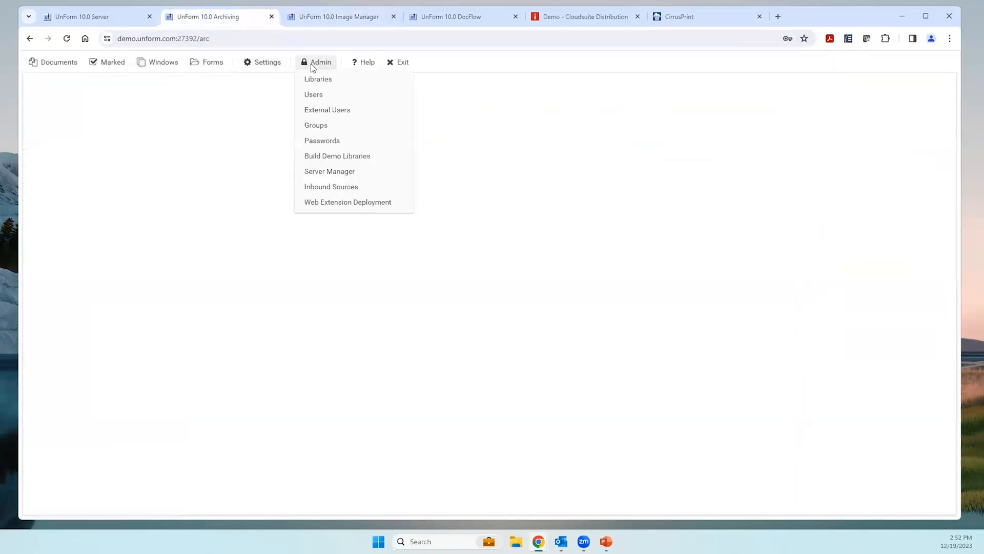
click(332, 187)
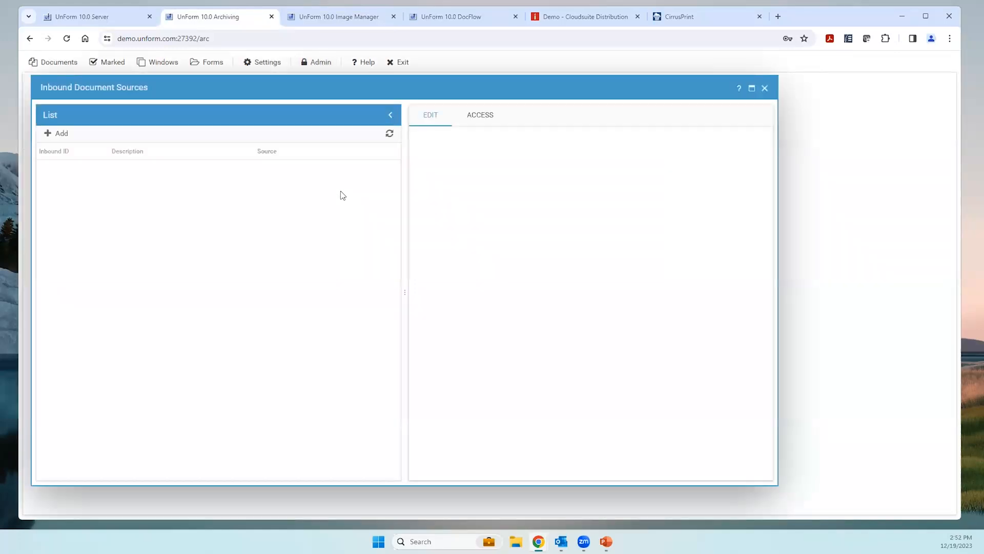
scroll(397, 359, down, 3)
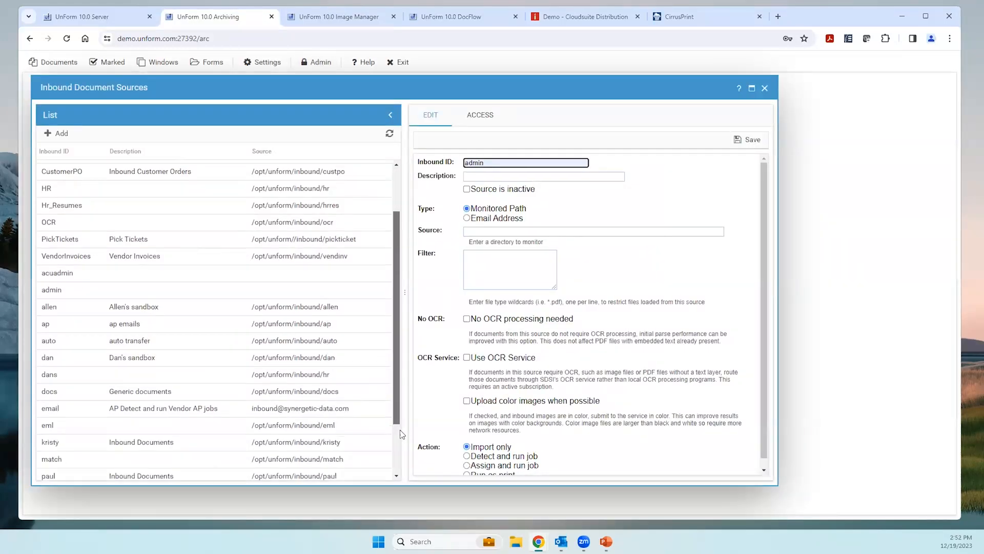
click(175, 403)
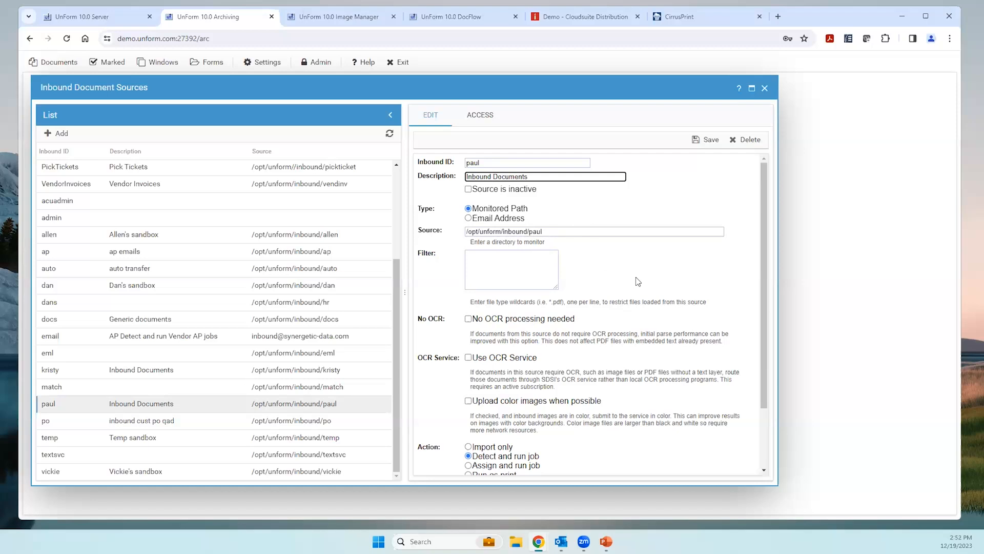
scroll(638, 281, down, 2)
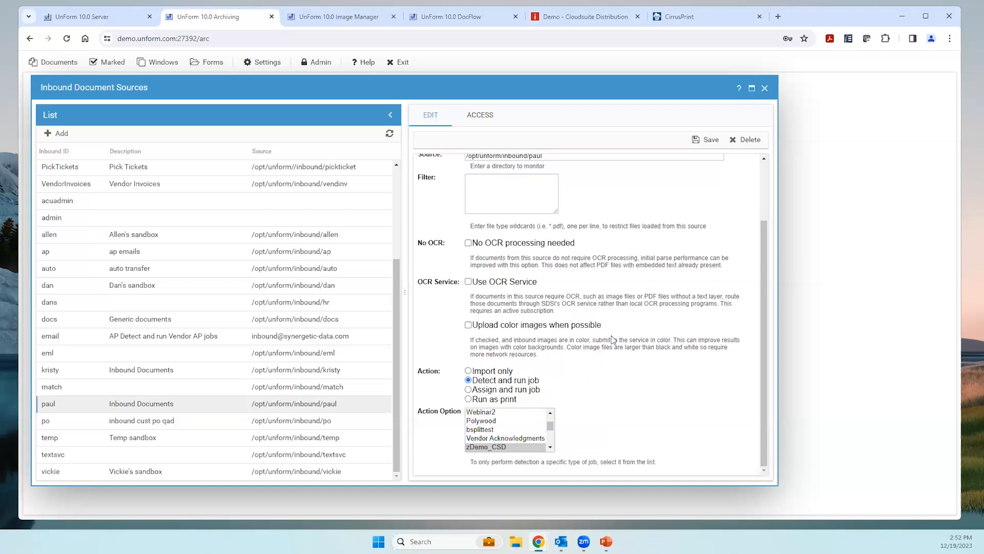
scroll(675, 298, up, 2)
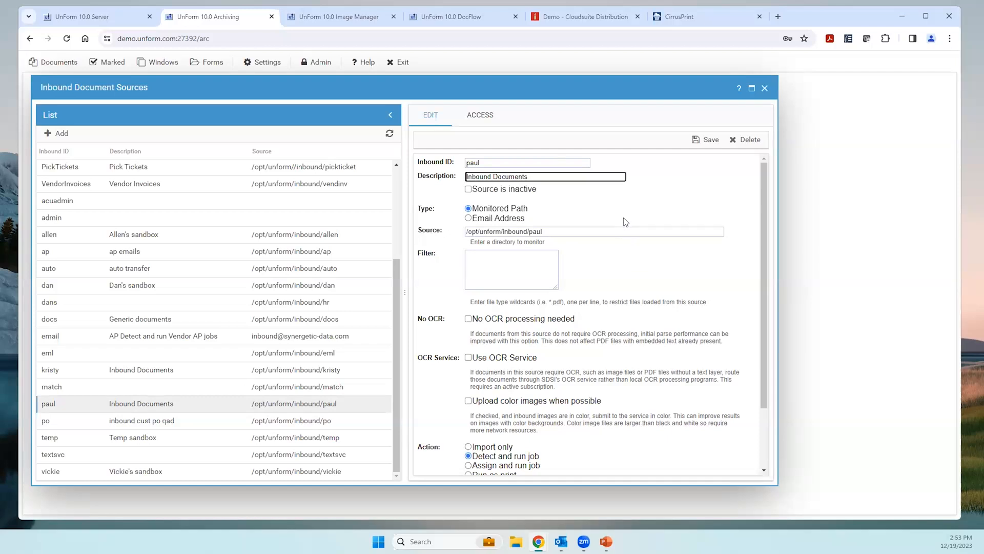
scroll(624, 228, down, 1)
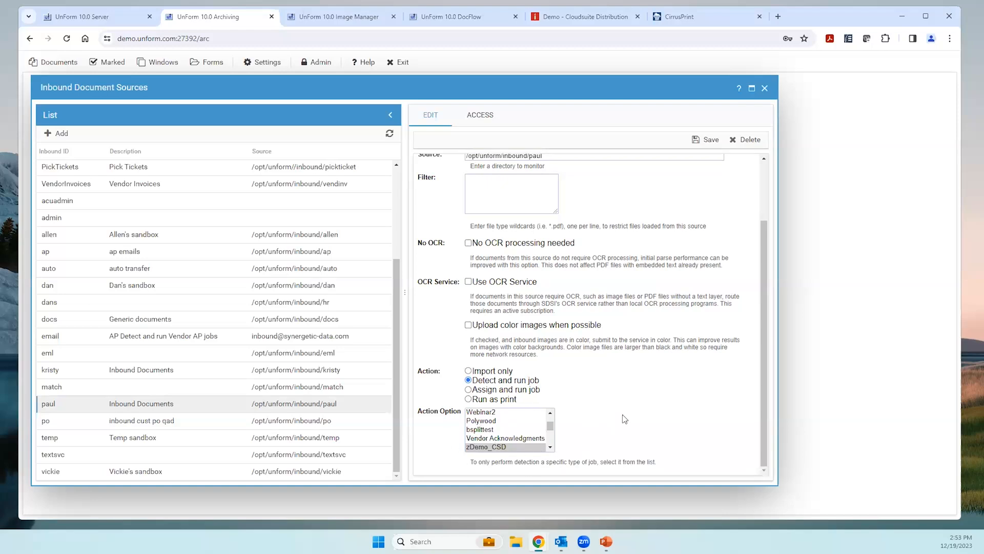
scroll(647, 386, up, 1)
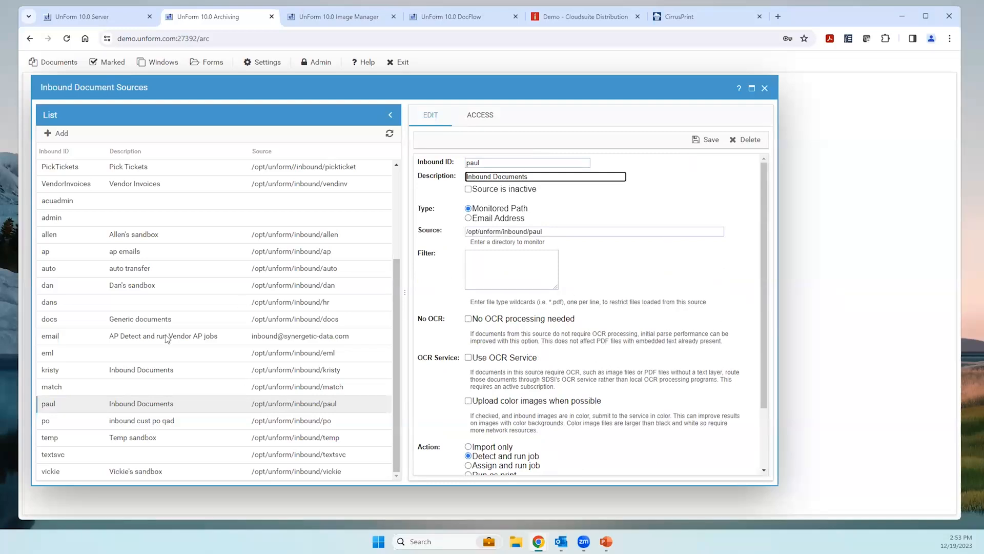
Step: Review the email inbound source's address, job detection, IMAP server and whitelist settings, and close the inbound sources list
click(184, 339)
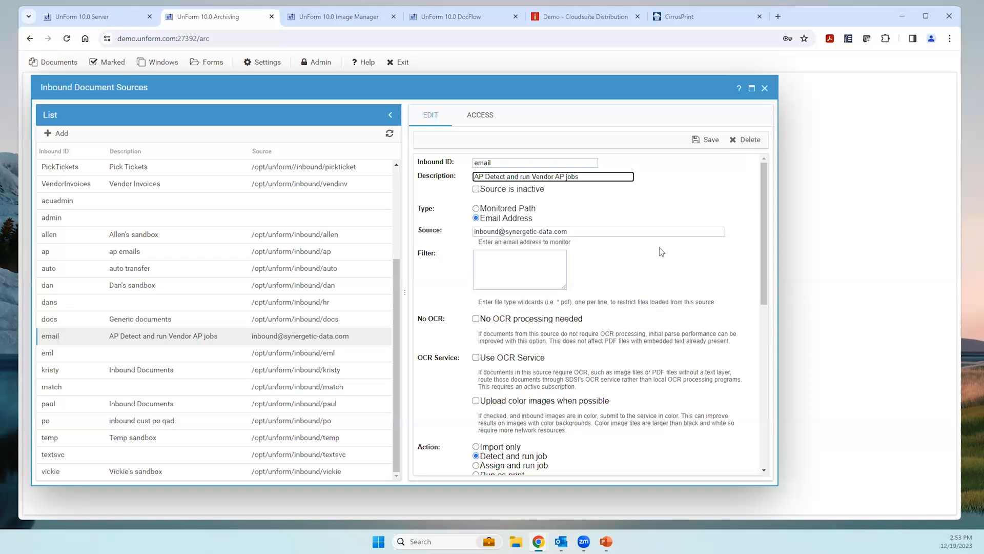
scroll(662, 252, down, 3)
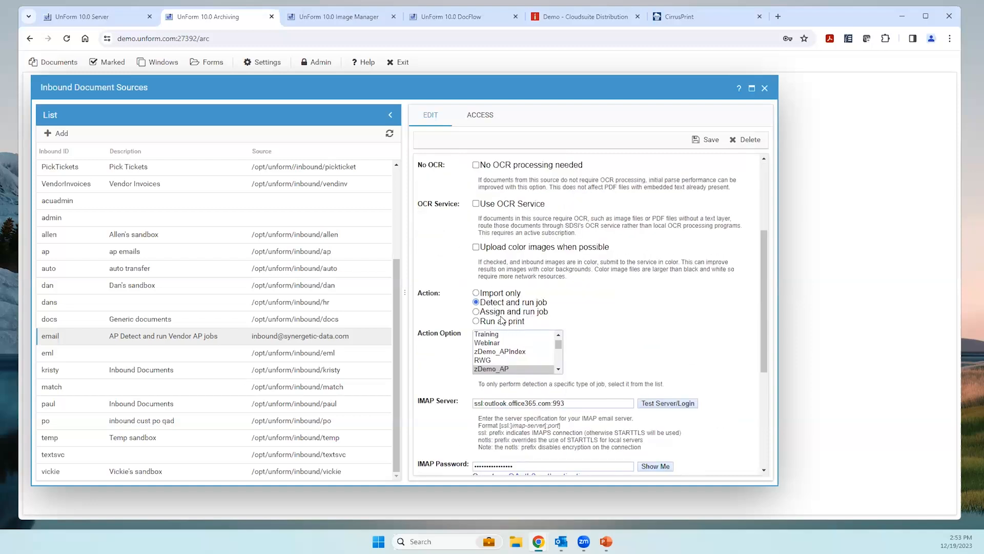
scroll(713, 306, down, 4)
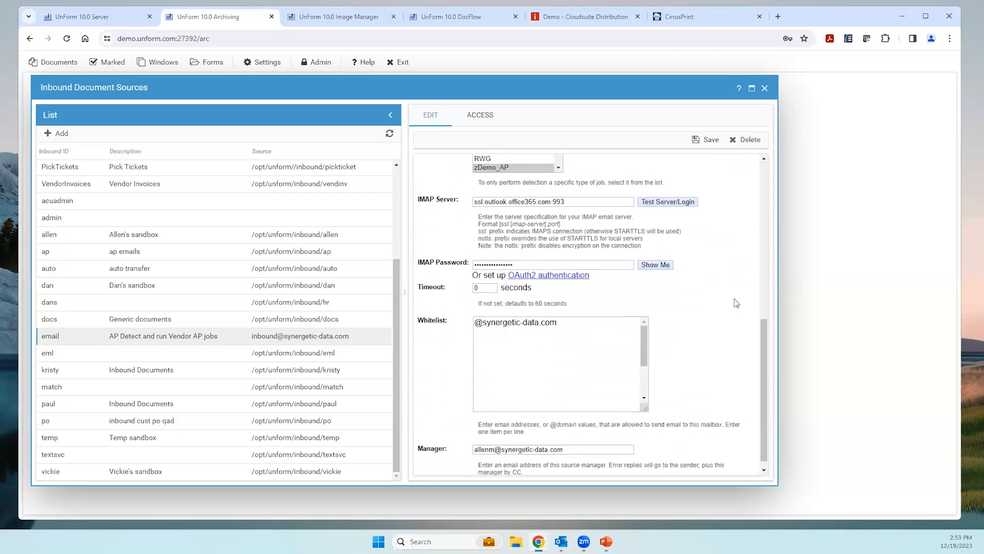
scroll(733, 303, up, 4)
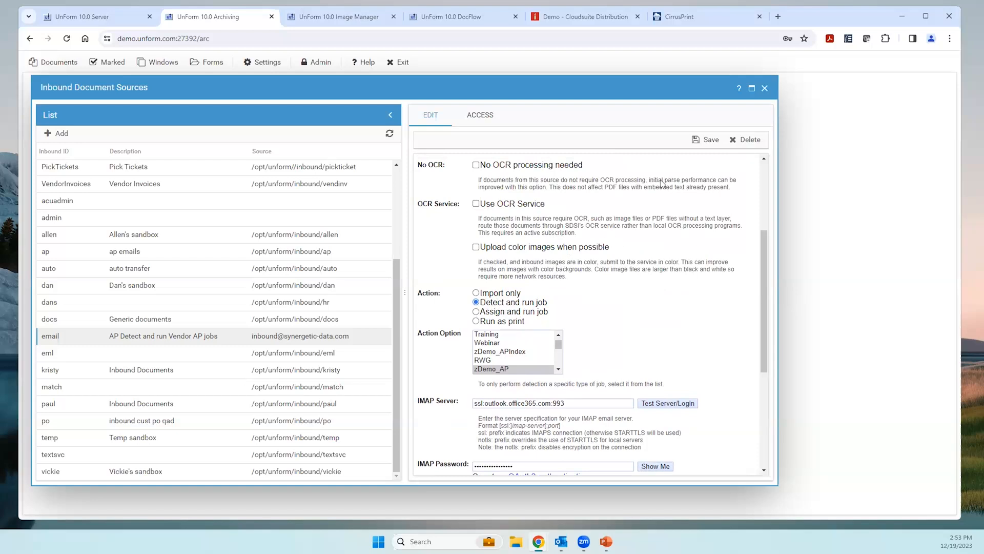
scroll(662, 183, up, 3)
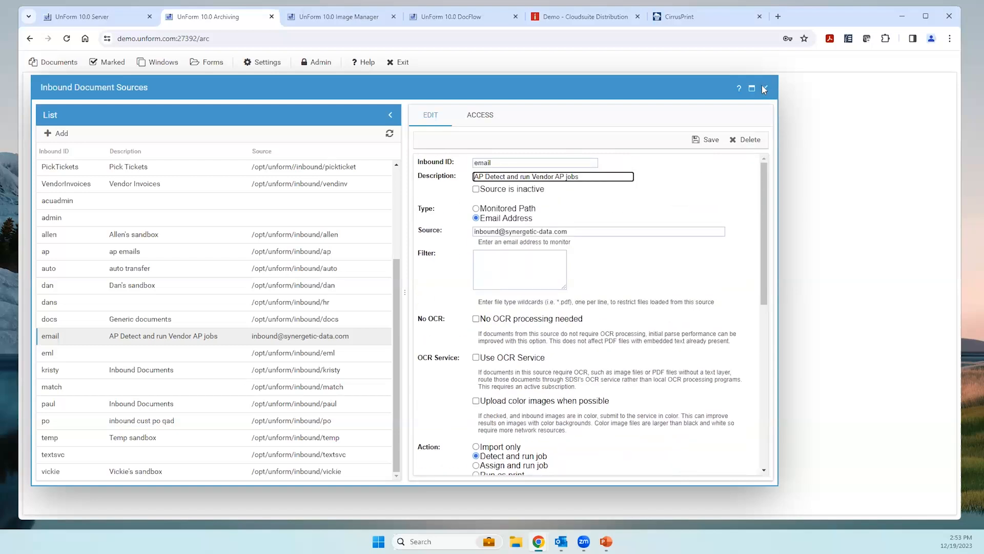
click(764, 89)
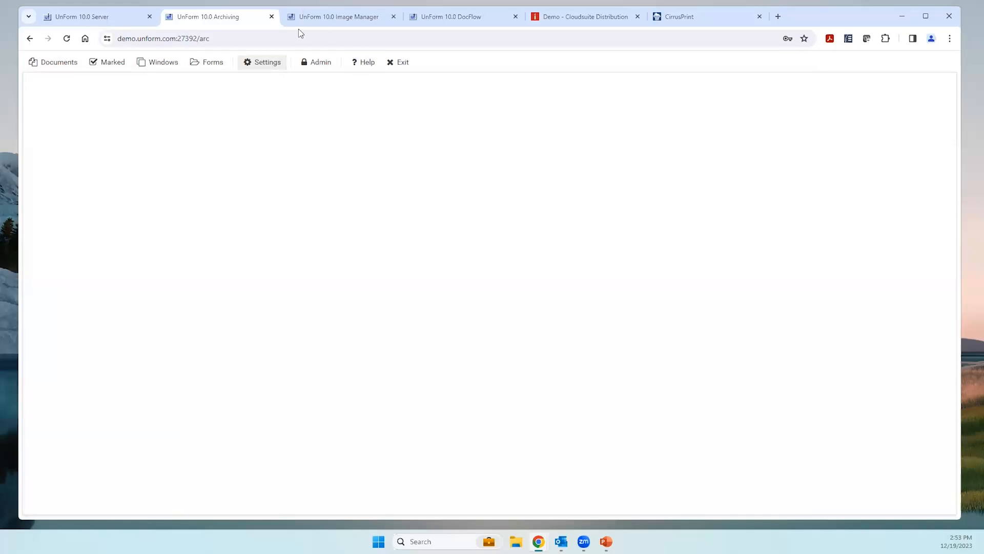
Step: Return to Image Manager and view the first PickTicket document's captured fields and page image, closing it without changes
click(319, 19)
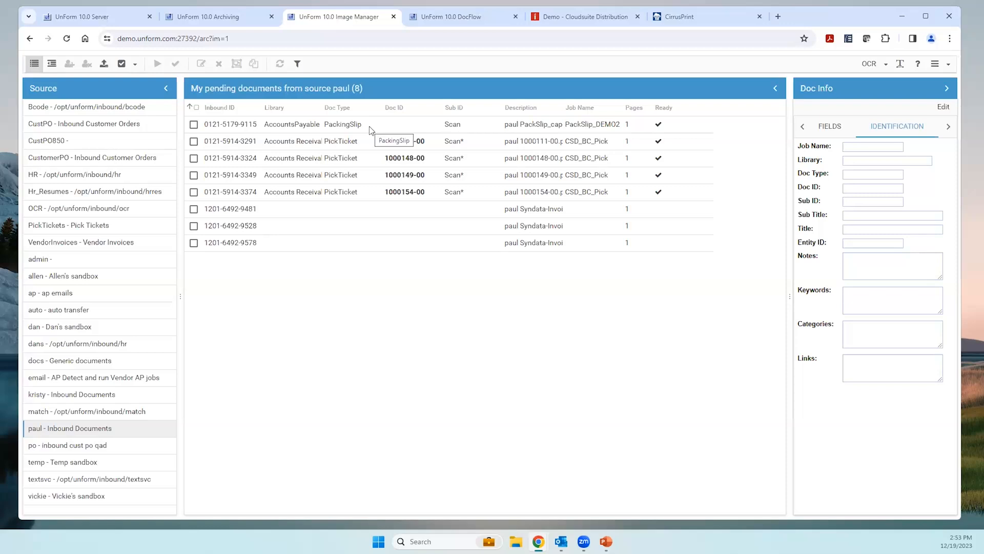
double_click(370, 142)
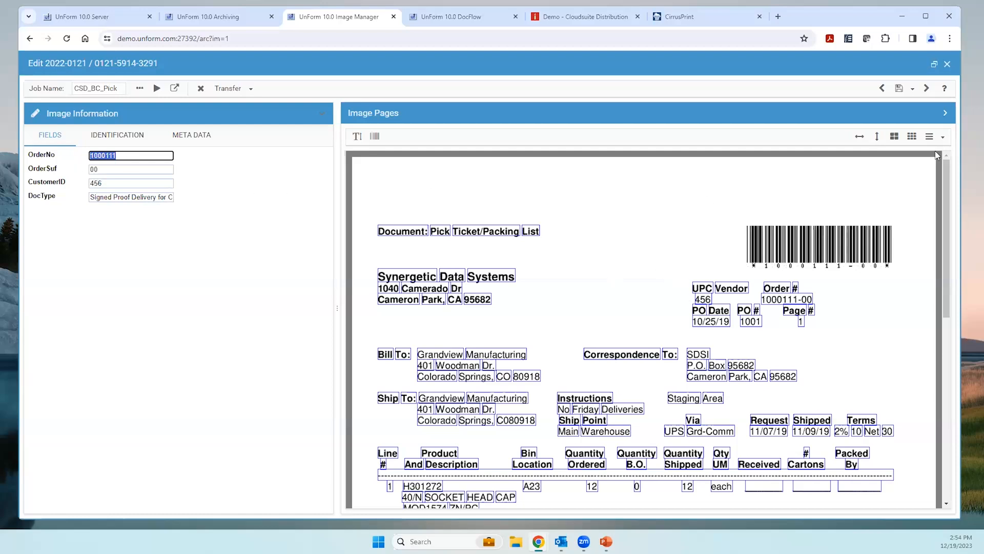
click(948, 68)
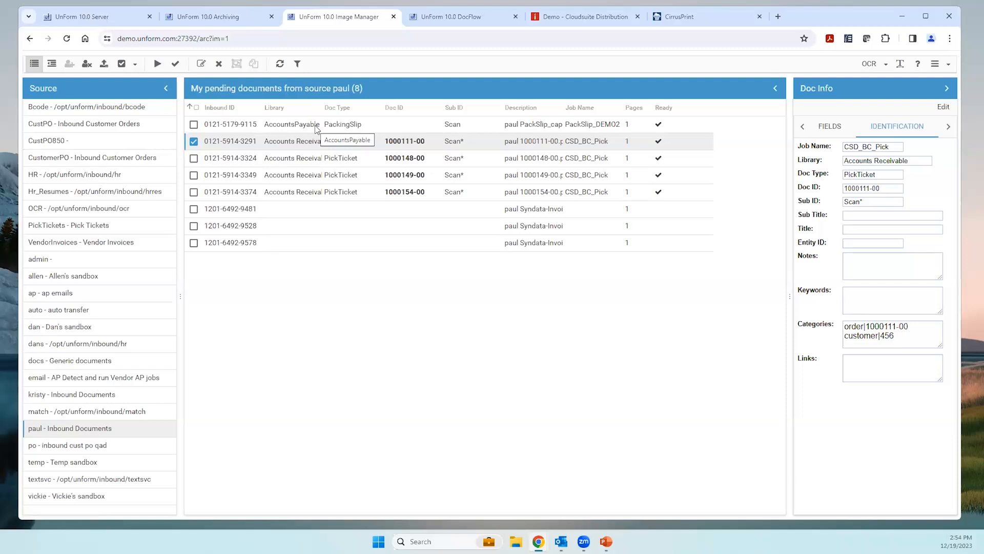
Step: Open the PackingSlip document, fill PONumber with the customer PO number from its page image, save it and close it
double_click(316, 125)
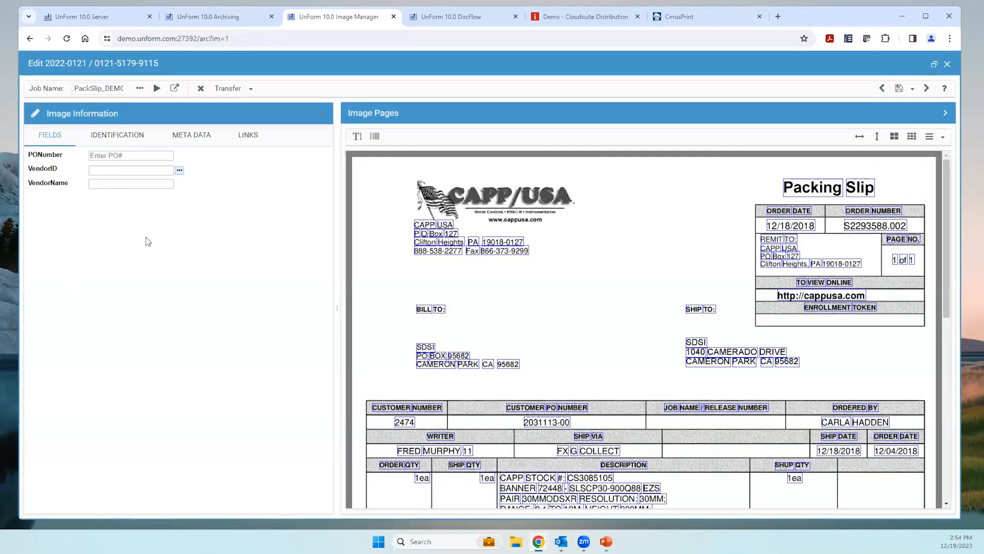
click(131, 156)
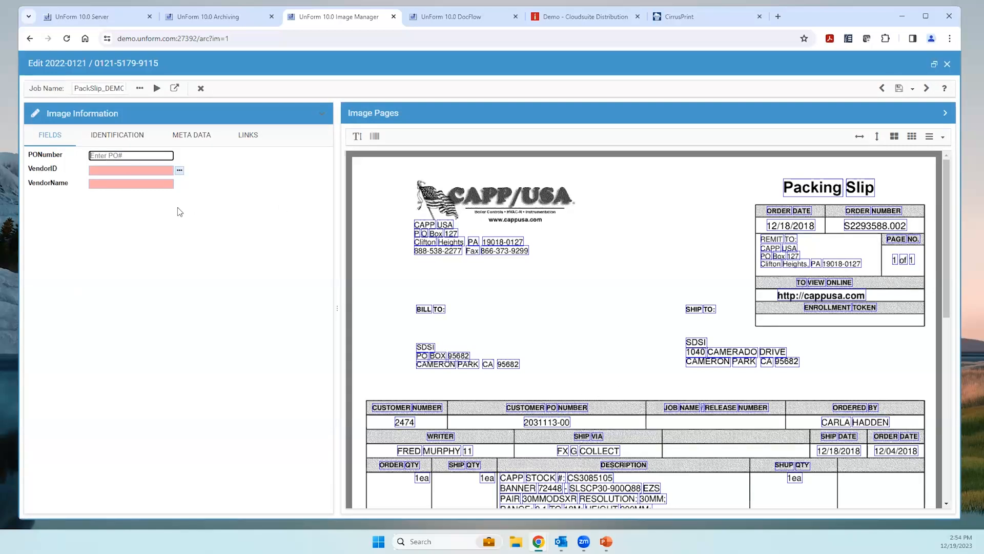
click(549, 424)
click(897, 90)
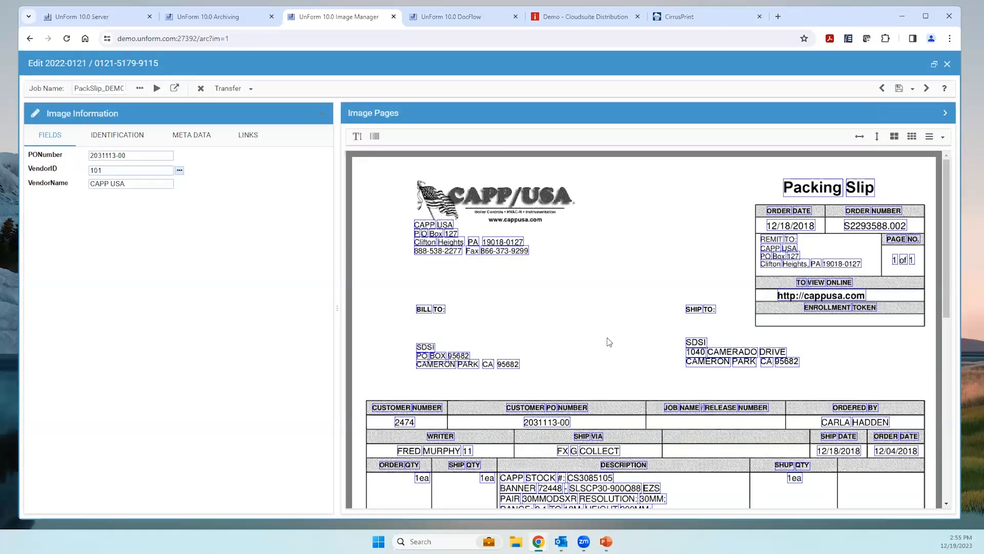
click(948, 64)
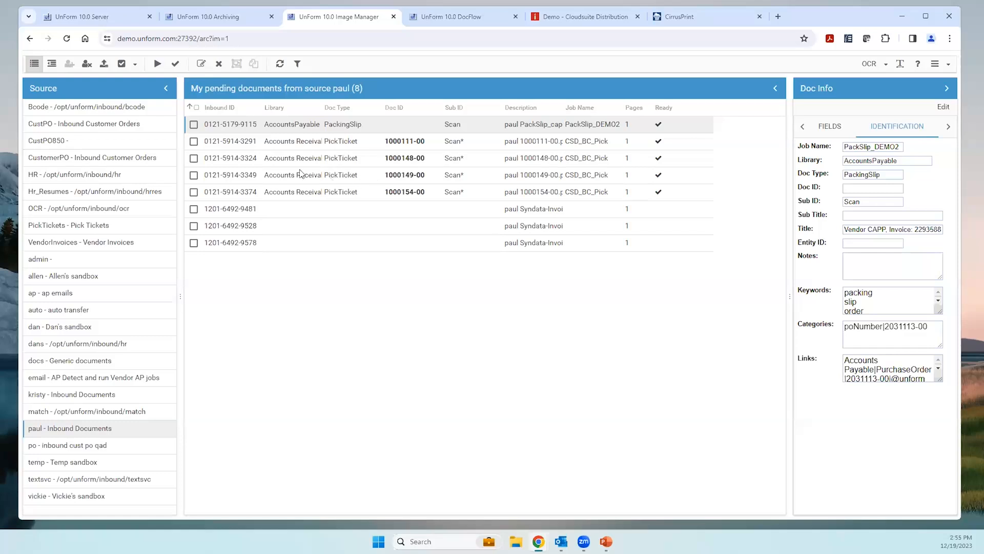
Step: List the source's documents available for assignment and send the prepared "invoices" e-mail with its four PDF attachments to the inbound address
click(52, 63)
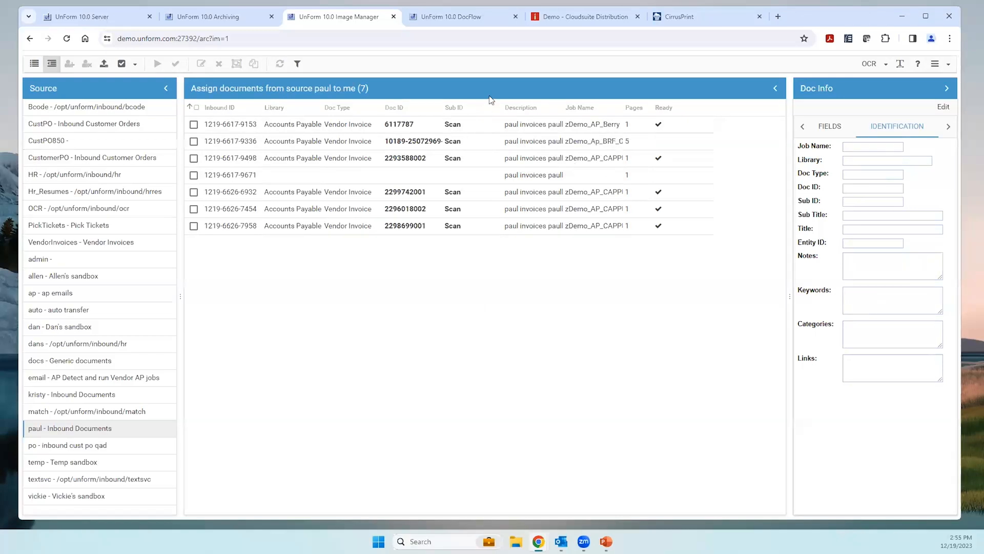
click(493, 145)
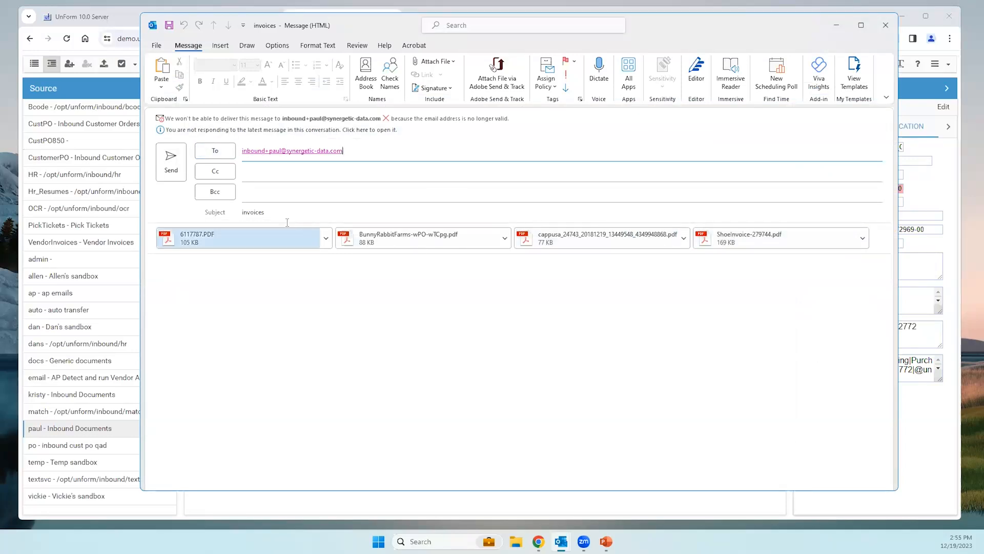
click(171, 162)
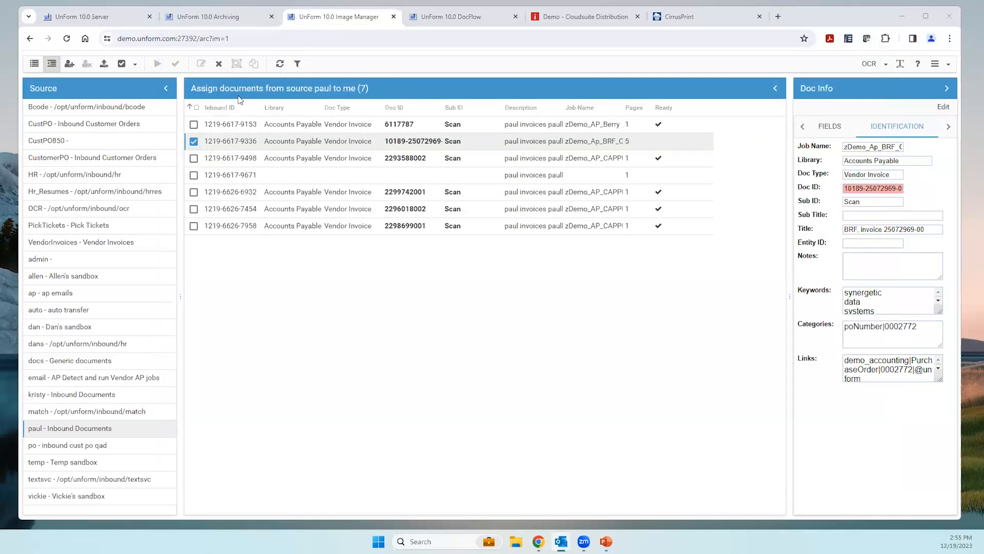
Step: Open the five-page zDemo_Ap_BRF vendor invoice from the assignable documents, examine its captured fields and Lines table, and close it
click(52, 65)
double_click(602, 144)
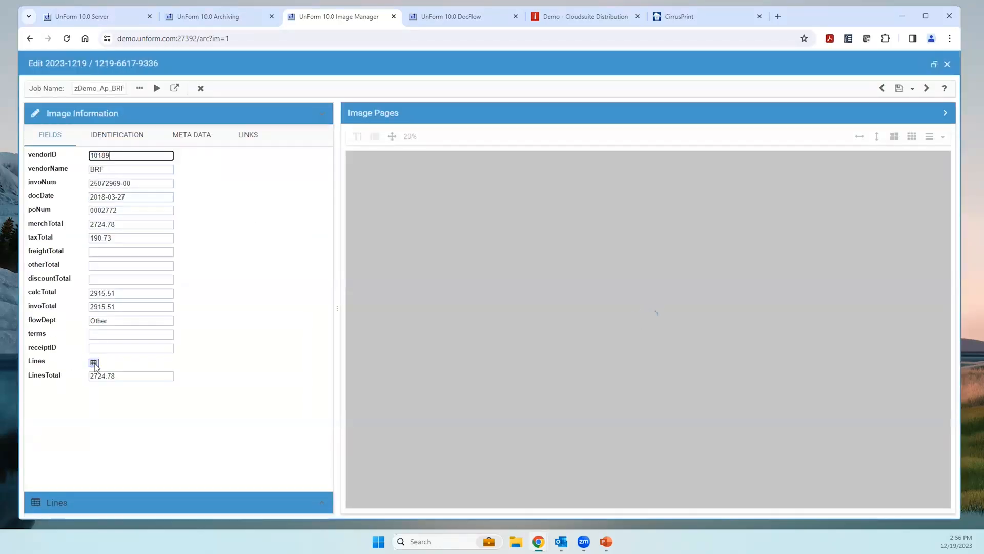
click(93, 362)
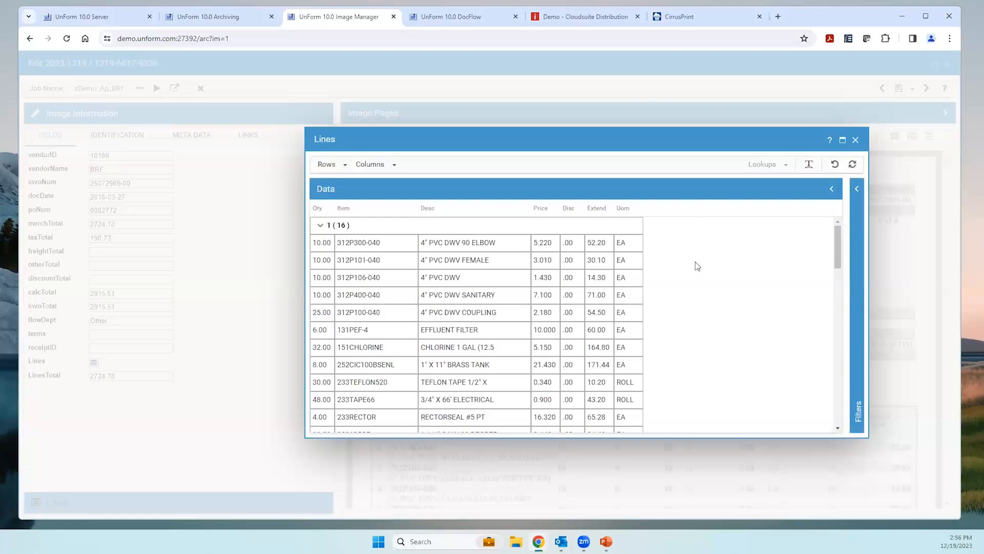
scroll(710, 244, down, 10)
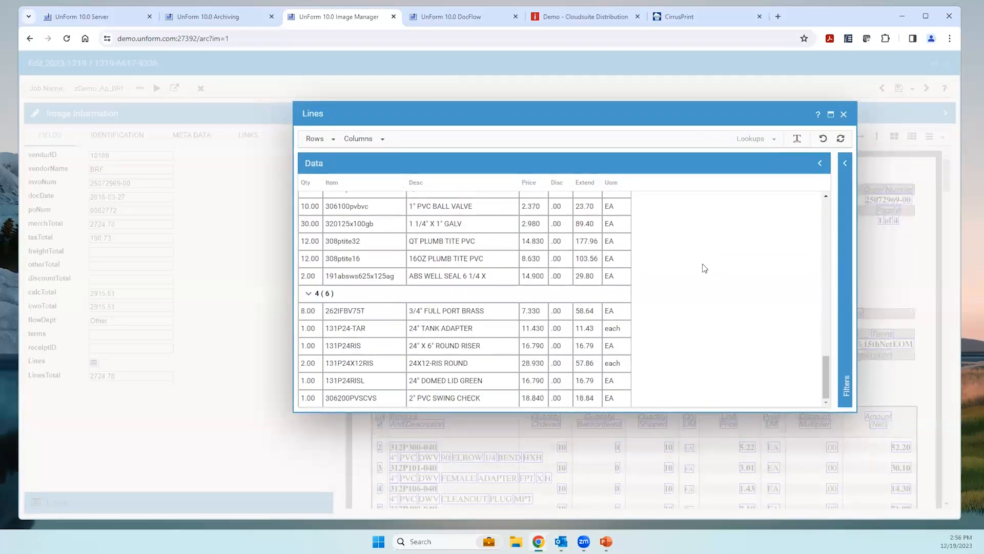
scroll(704, 267, up, 10)
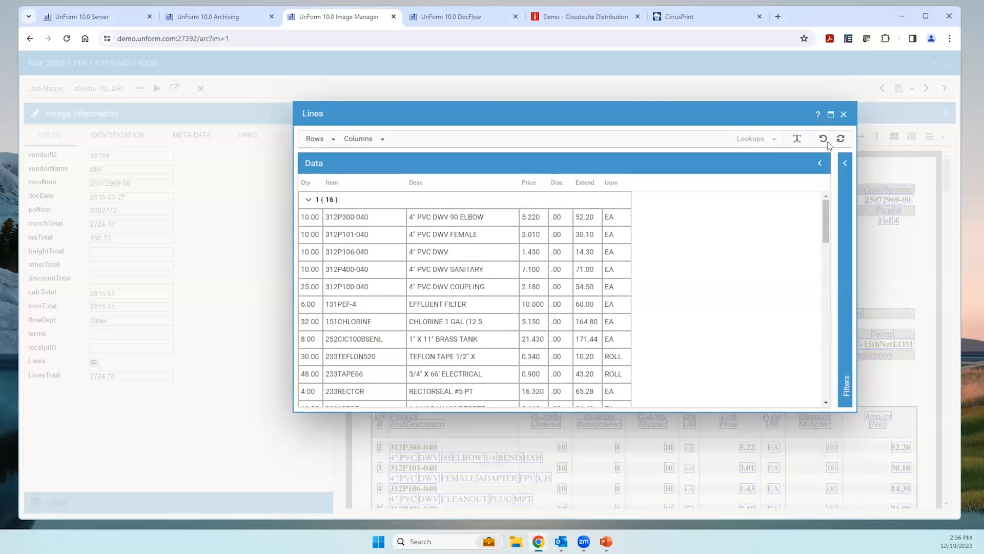
click(844, 114)
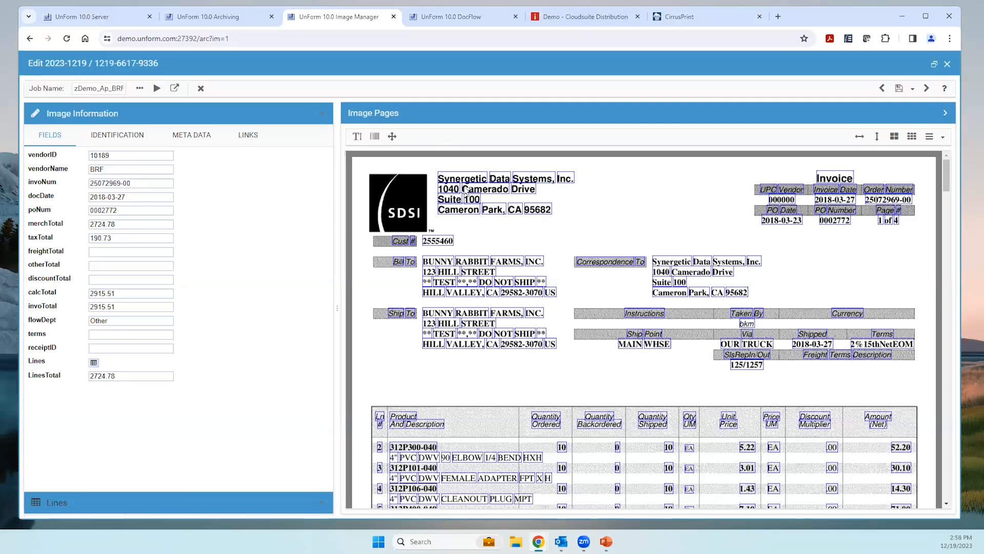
click(947, 66)
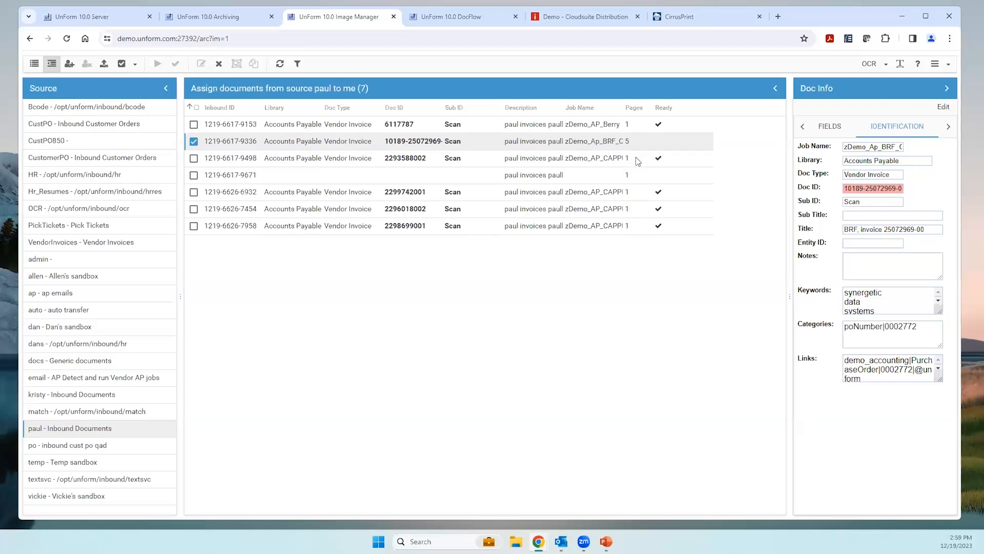
Step: View the unidentified one-page invoice that has no library or document type, and close it
double_click(426, 175)
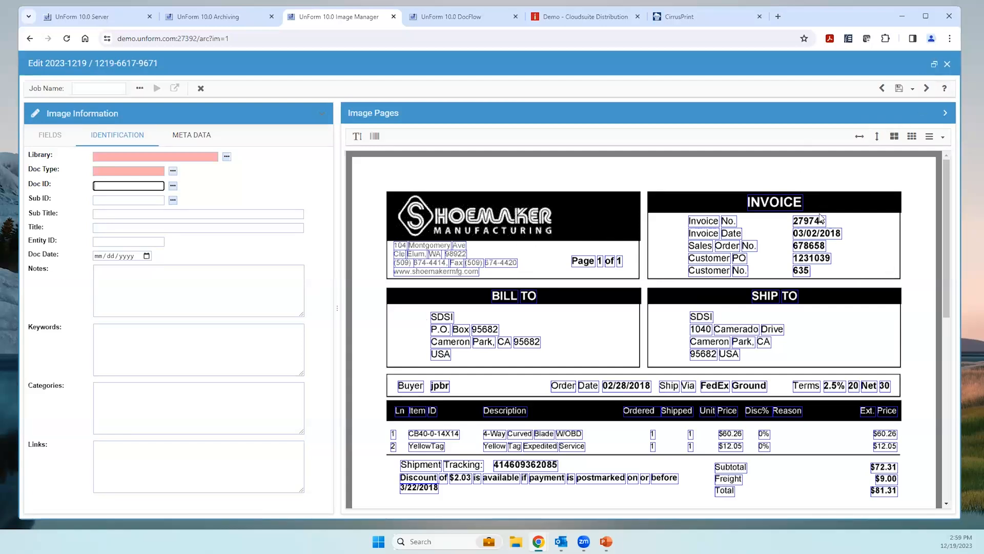
click(948, 66)
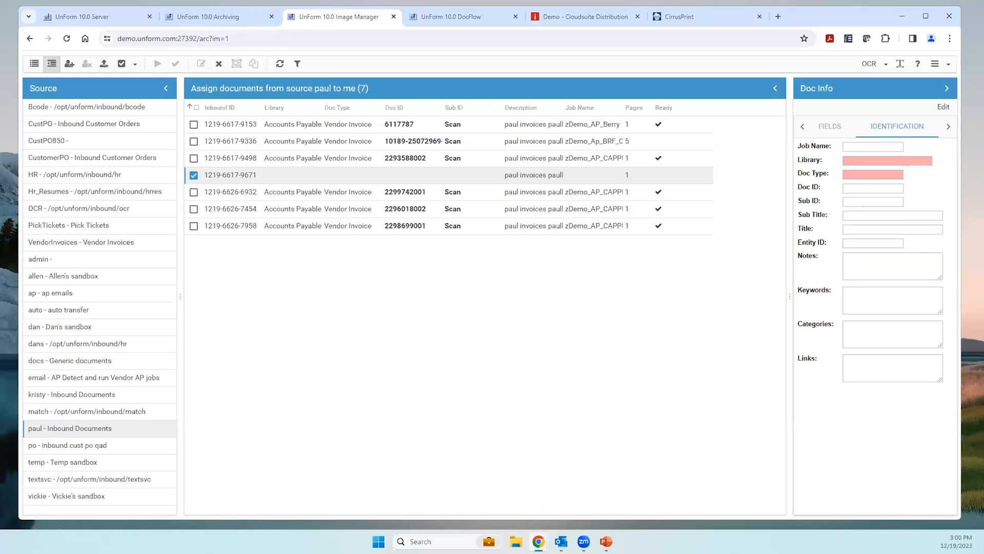
Step: Switch to the prepared Outlook message, open its customer purchase order PDF attachment, examine the header and item lines, and close the PDF
drag(0, 111, 243, 110)
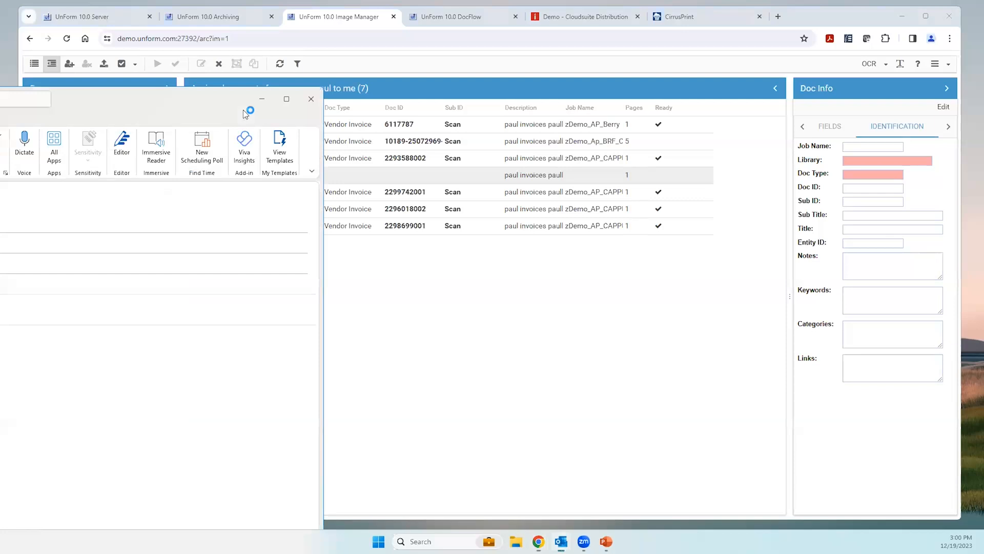
double_click(238, 223)
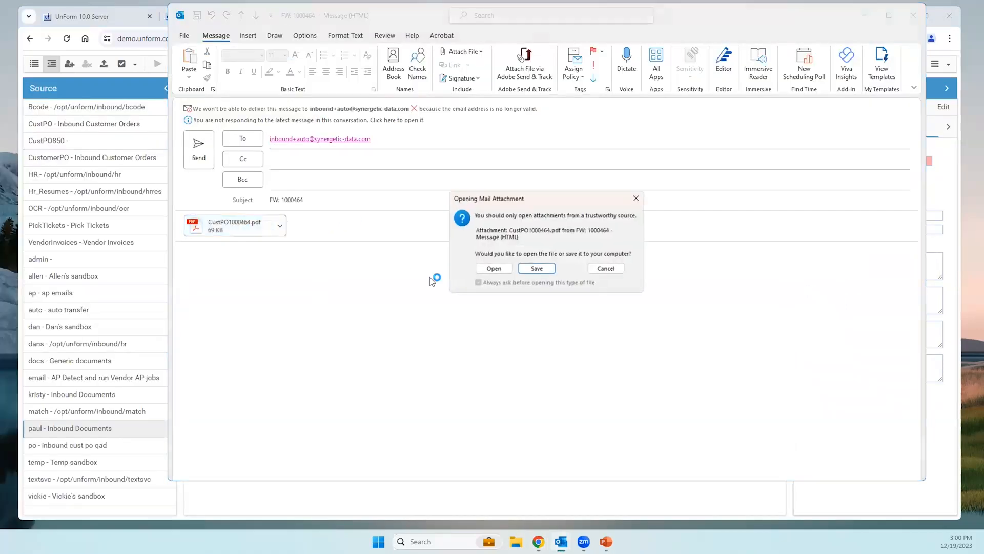
click(494, 268)
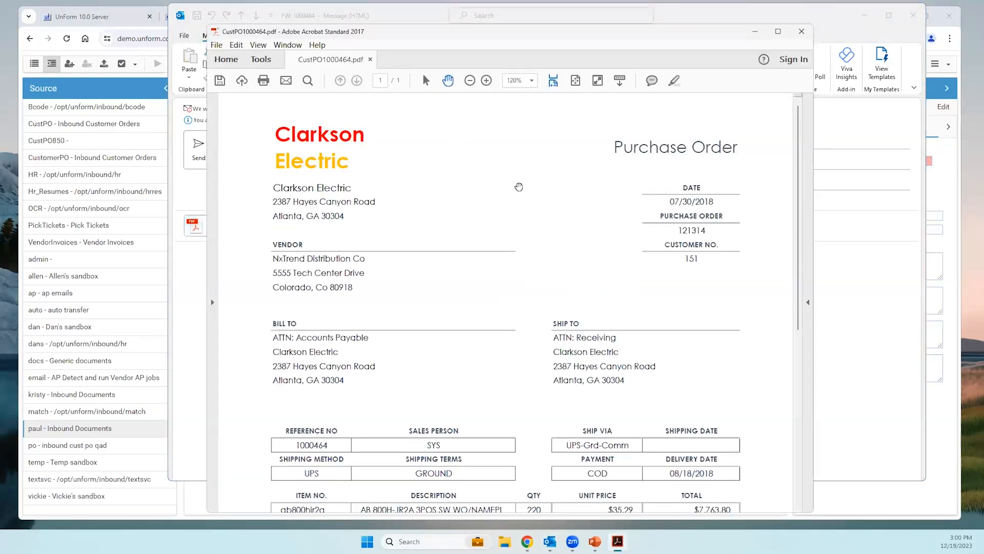
scroll(453, 250, down, 5)
scroll(464, 275, down, 3)
scroll(464, 275, up, 6)
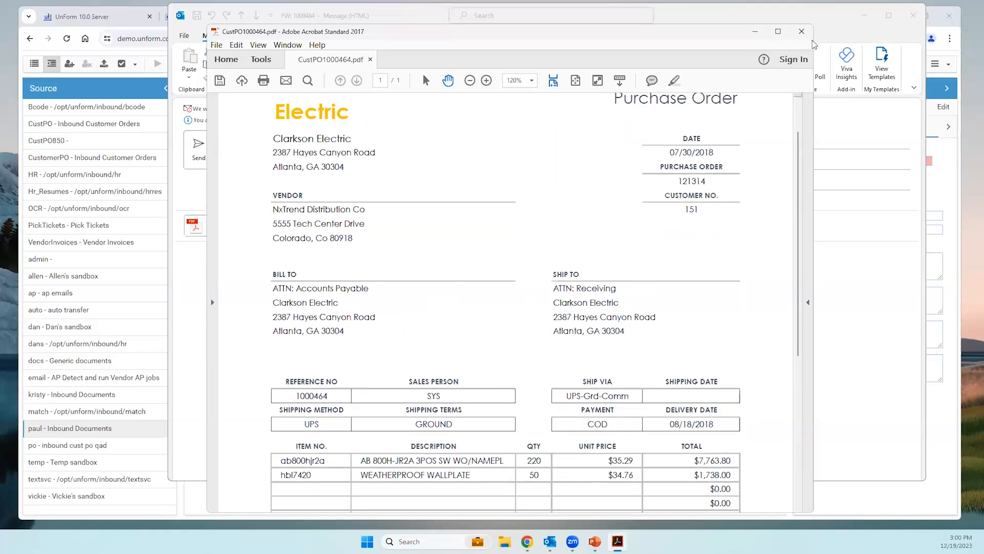
click(802, 31)
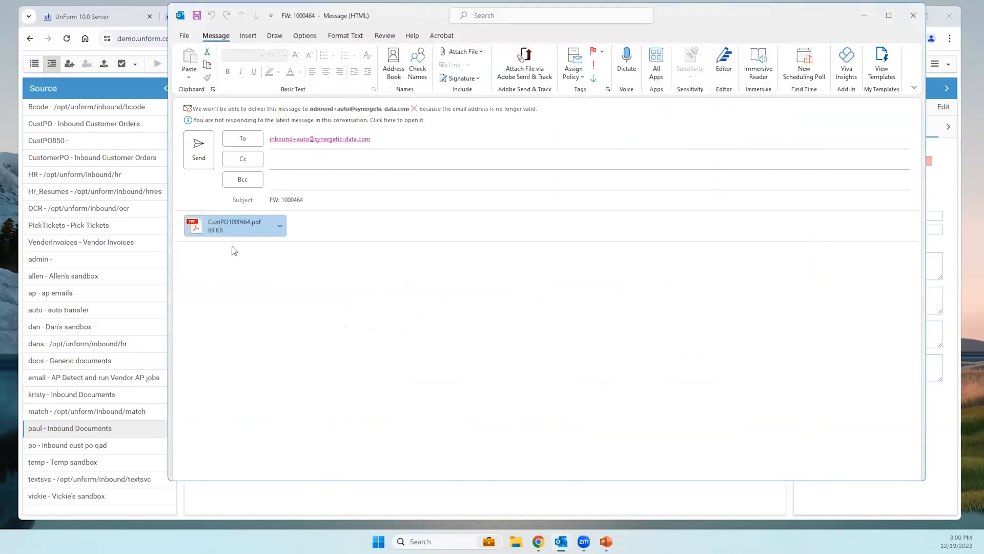
Step: Remove the "FW:" prefix from the message subject, leaving only the number, and send the e-mail to the inbound address
click(283, 200)
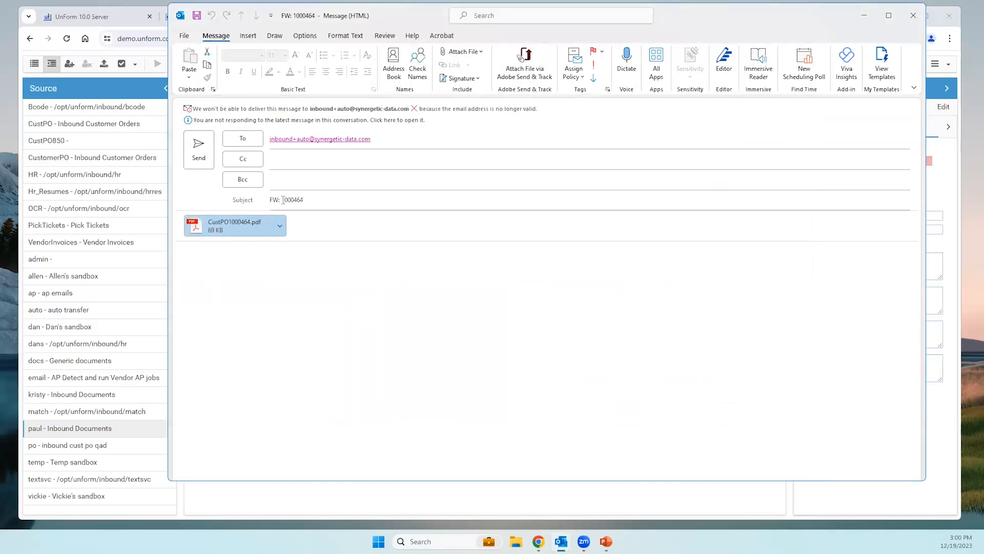
click(281, 200)
key(BackSpace)
key(BackSpace)
key(BackSpace)
key(BackSpace)
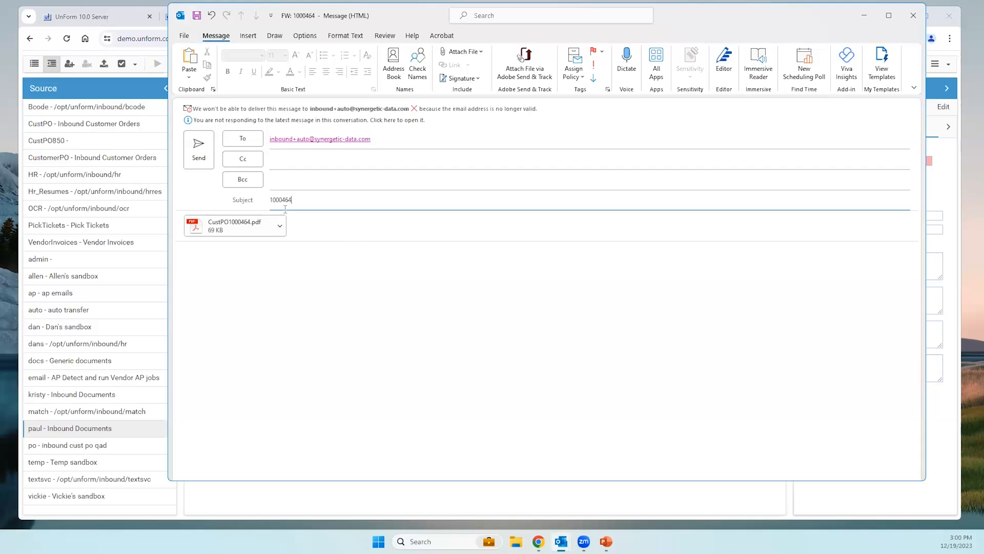
click(303, 204)
click(199, 150)
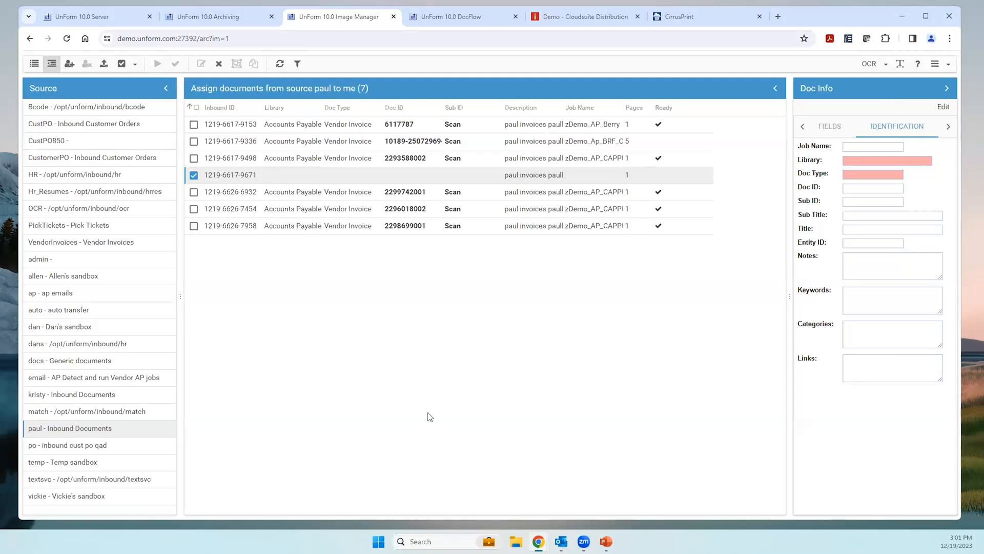
Step: Back in Image Manager, check the pending documents of source paul and list its documents available for assignment again
click(34, 63)
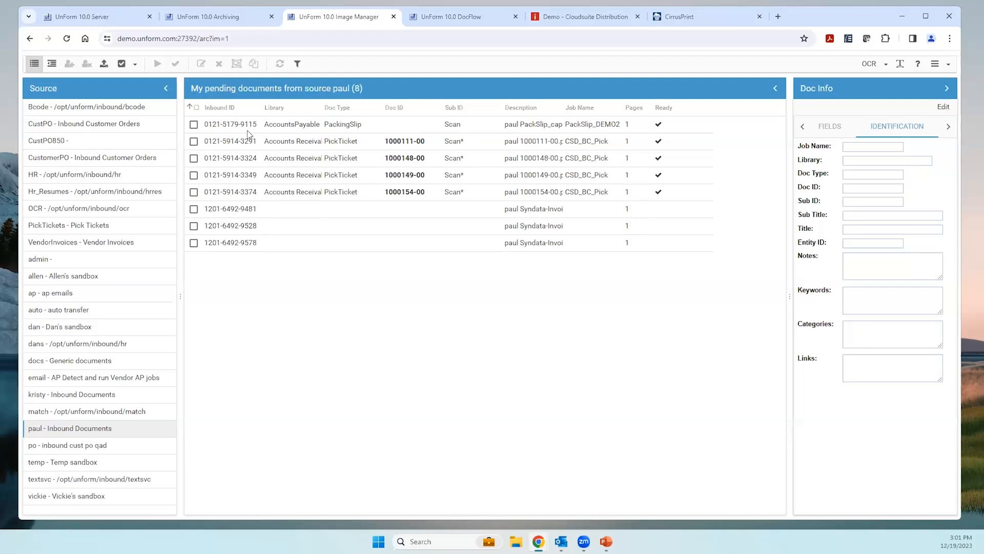
click(52, 63)
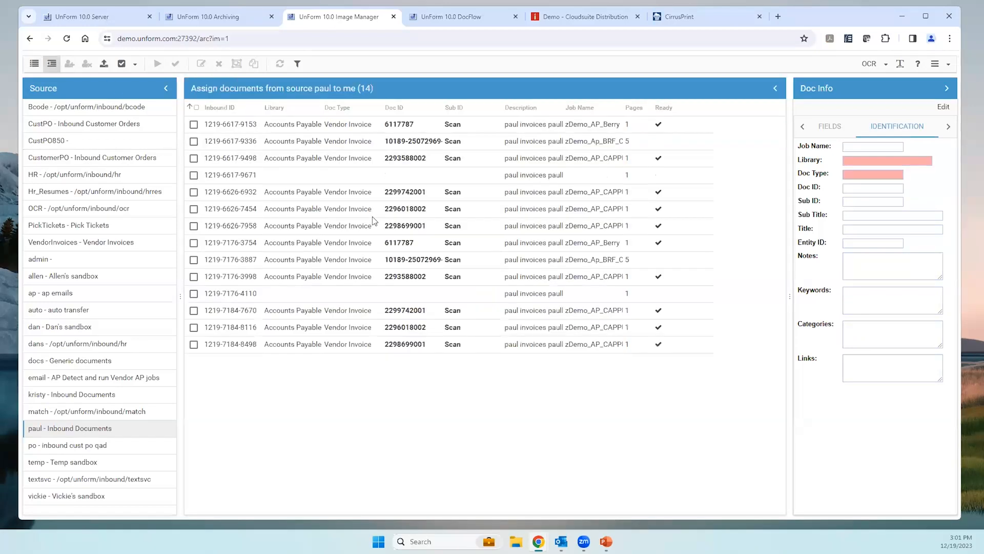